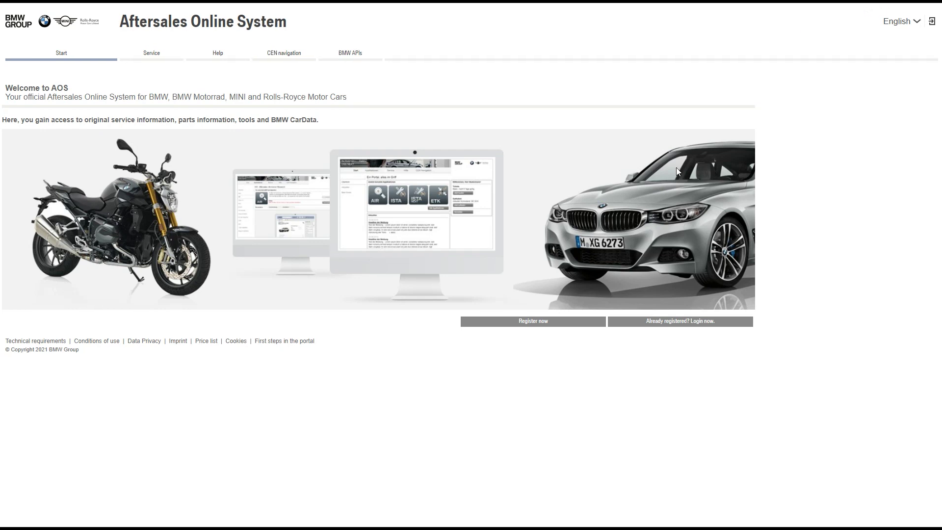
Step: Sign in to the BMW Aftersales Online System with the account username and password
click(676, 321)
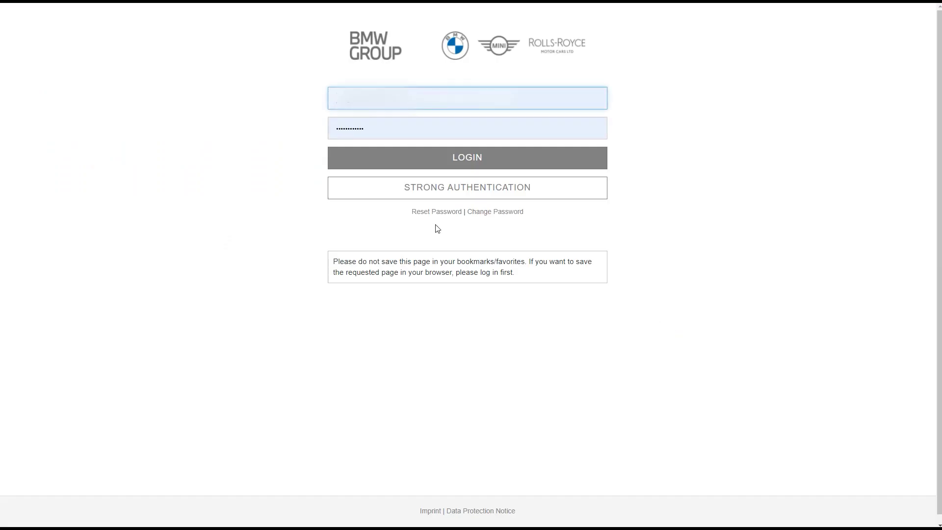
click(429, 160)
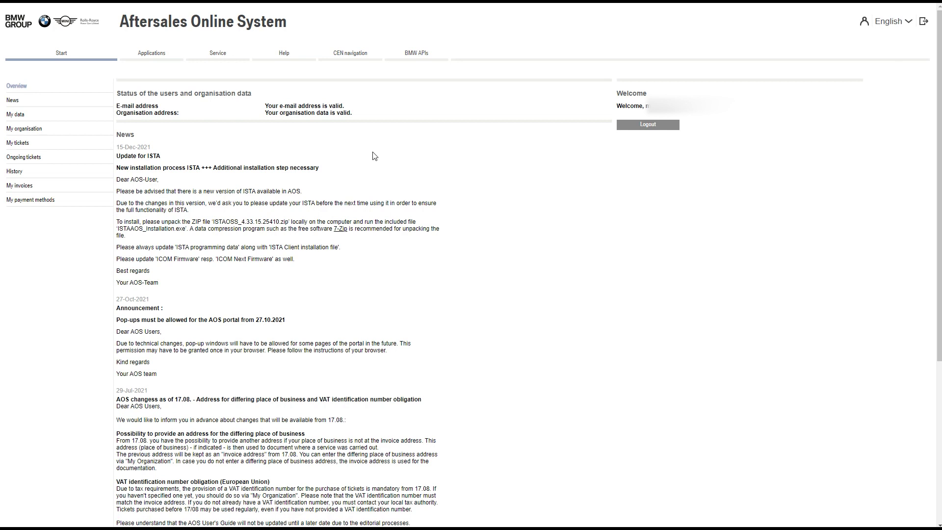
Step: Launch BMW KaSIO from the Applications overview using its Start link
click(145, 55)
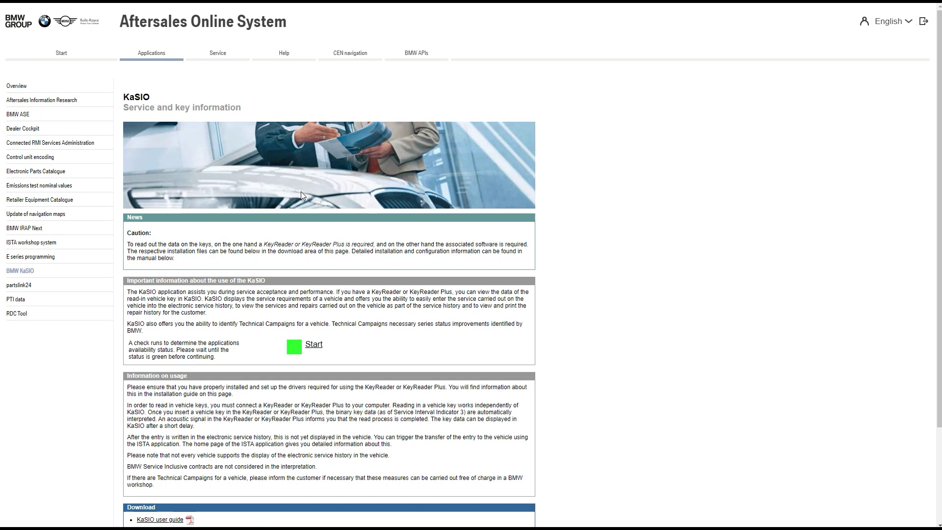
scroll(357, 260, down, 2)
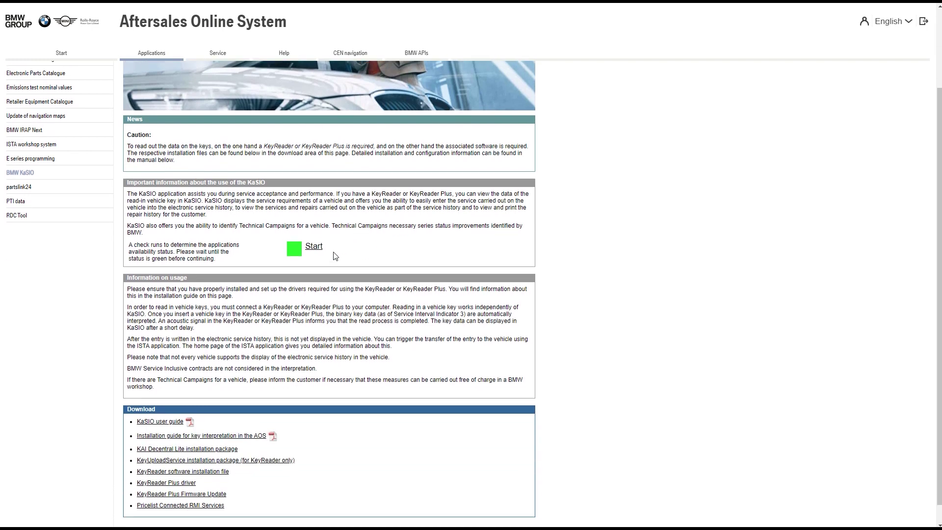
click(314, 246)
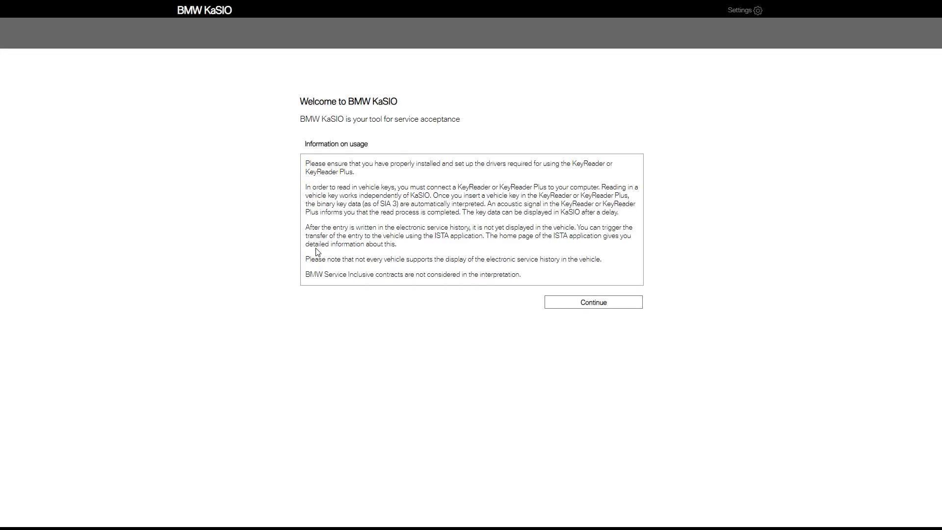
click(583, 302)
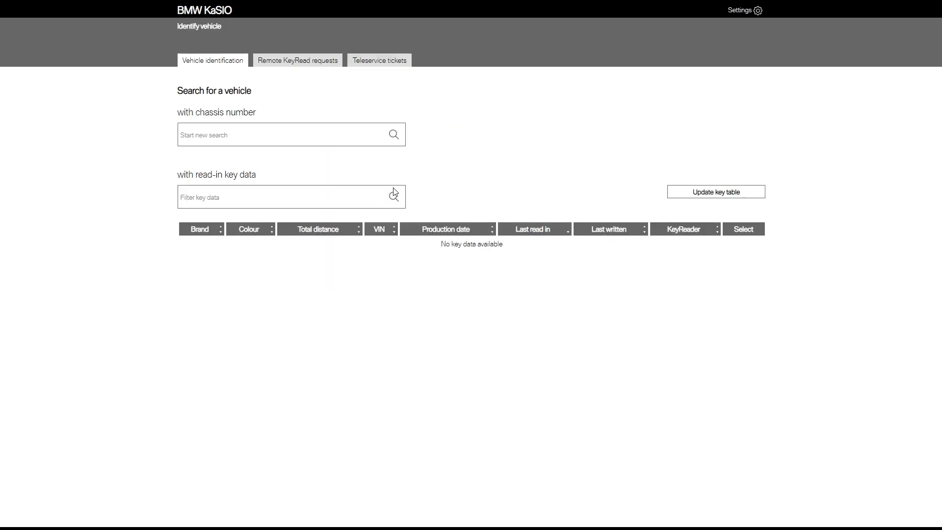
click(263, 137)
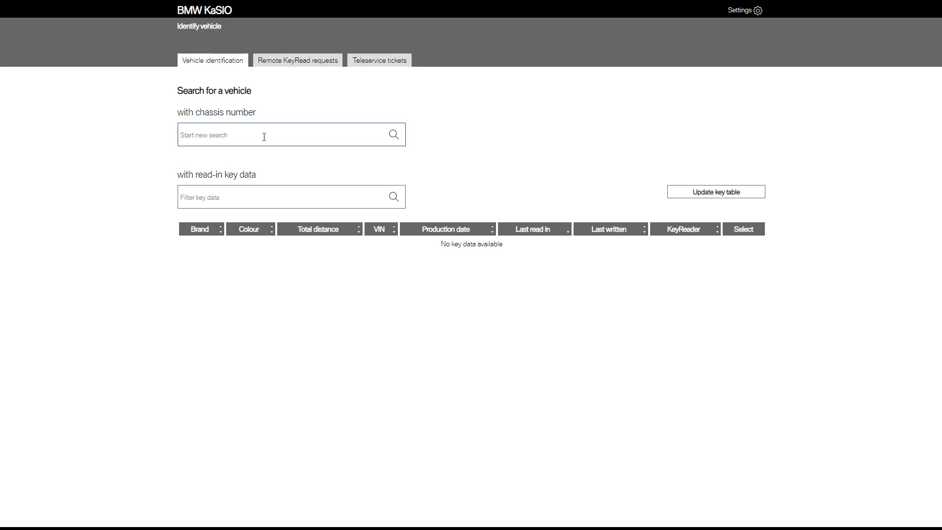
click(263, 137)
text(WBA4E920X0GA09980)
click(394, 135)
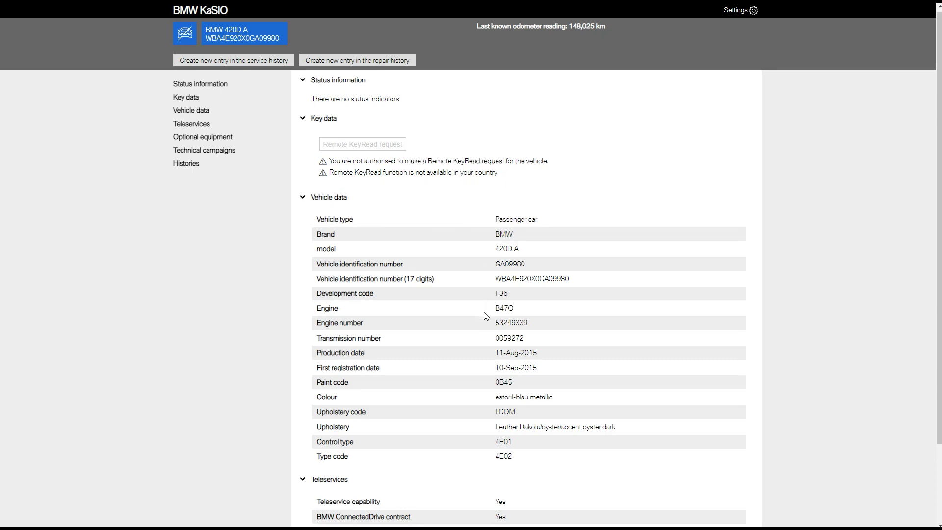
Step: Expand the Histories section further down the BMW 420D A record
scroll(485, 314, down, 2)
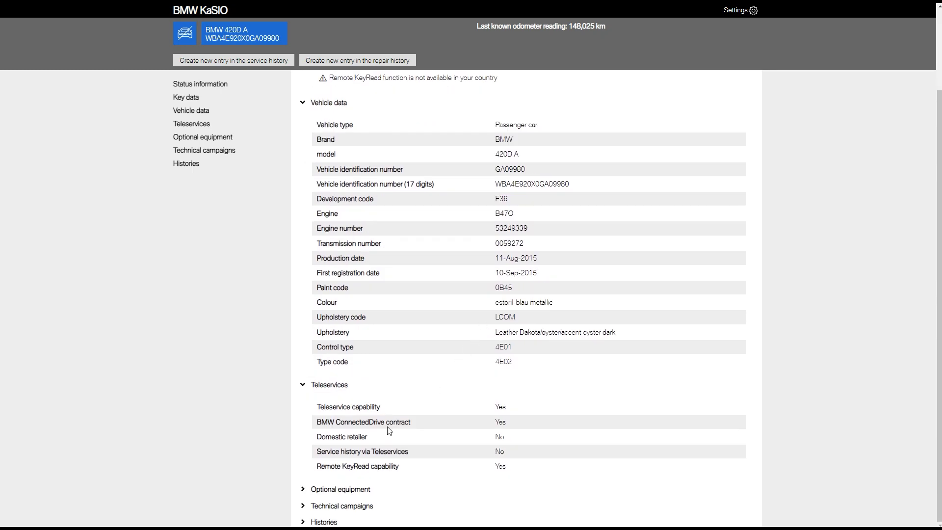
click(303, 522)
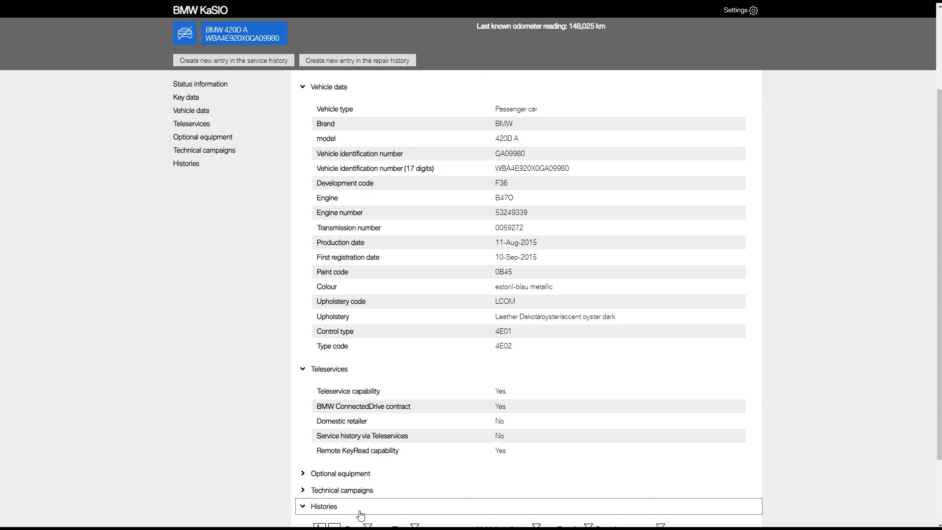
scroll(361, 515, down, 2)
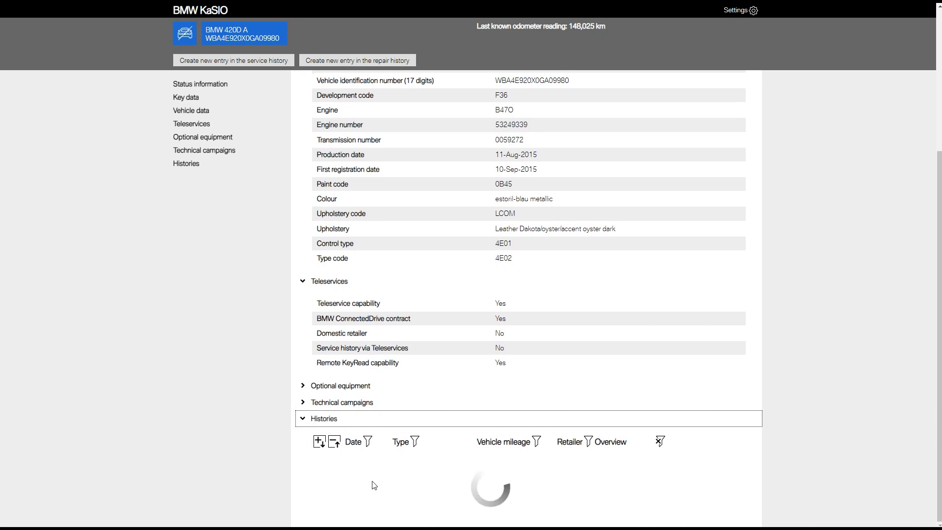
scroll(373, 485, down, 4)
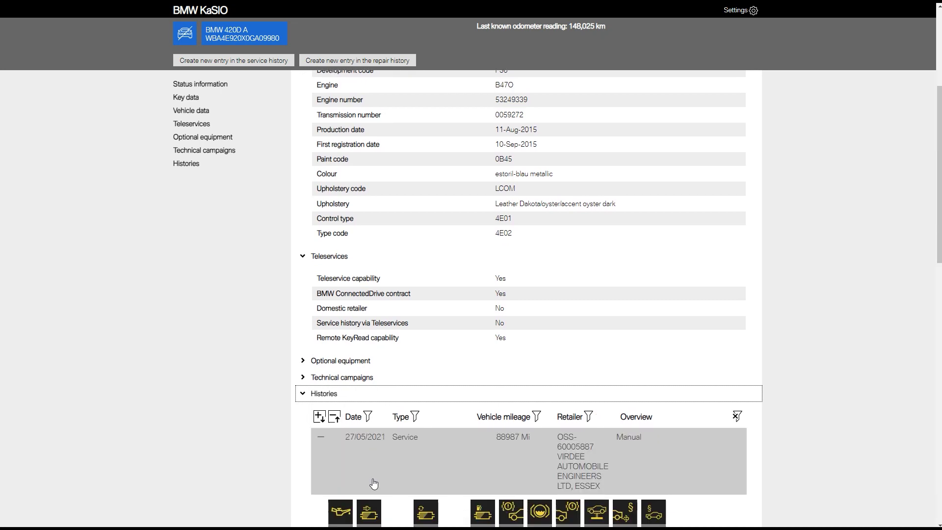
scroll(420, 464, down, 2)
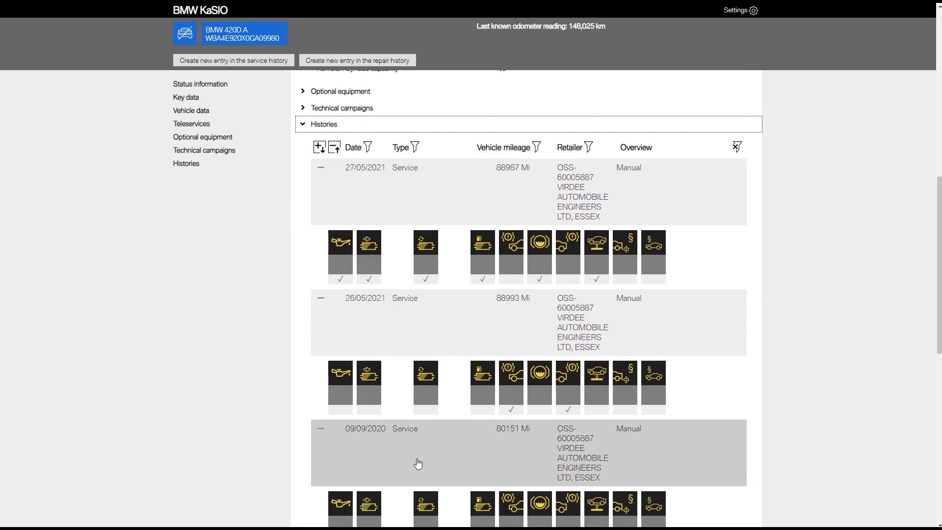
scroll(418, 464, down, 1)
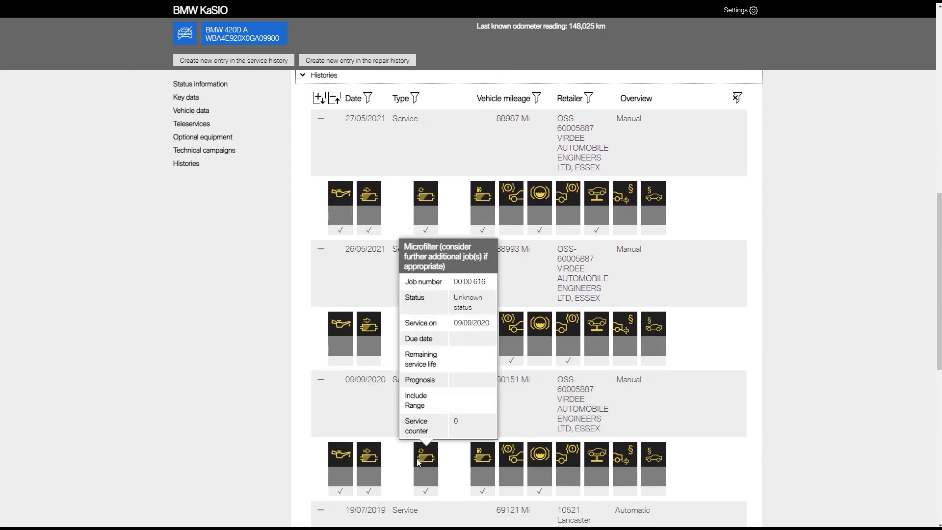
scroll(417, 458, down, 1)
scroll(416, 459, down, 1)
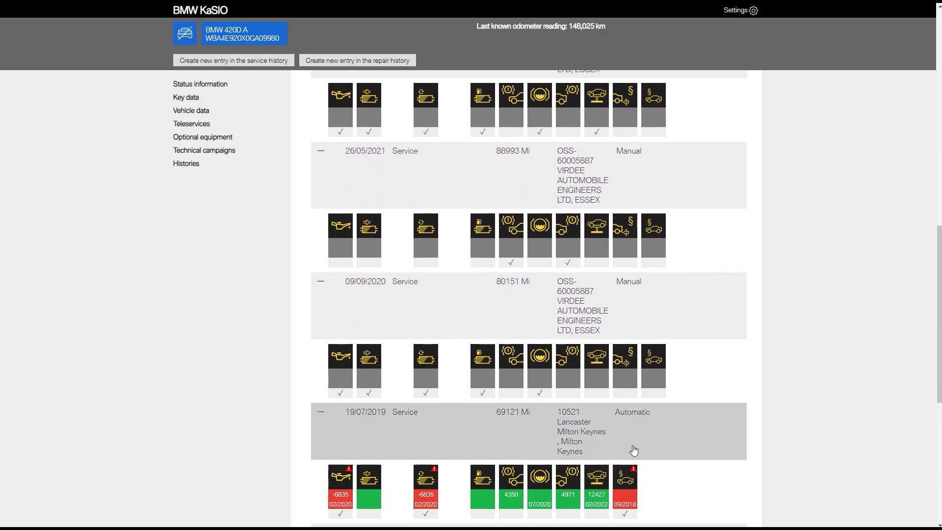
scroll(800, 428, down, 1)
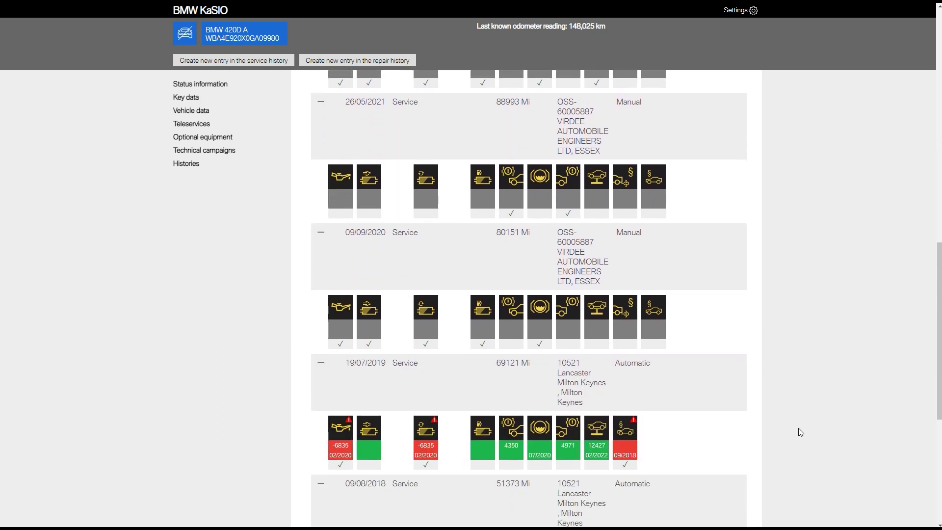
scroll(795, 428, down, 3)
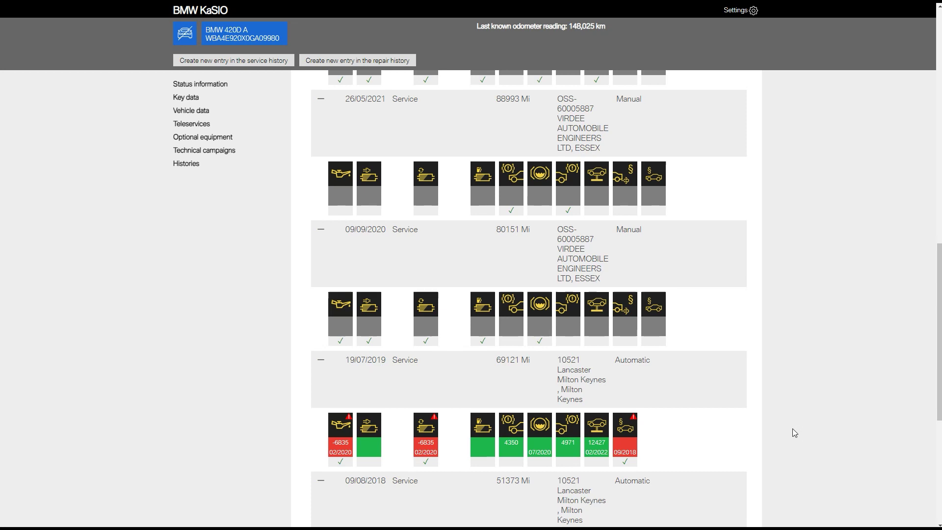
mouse_move(632, 300)
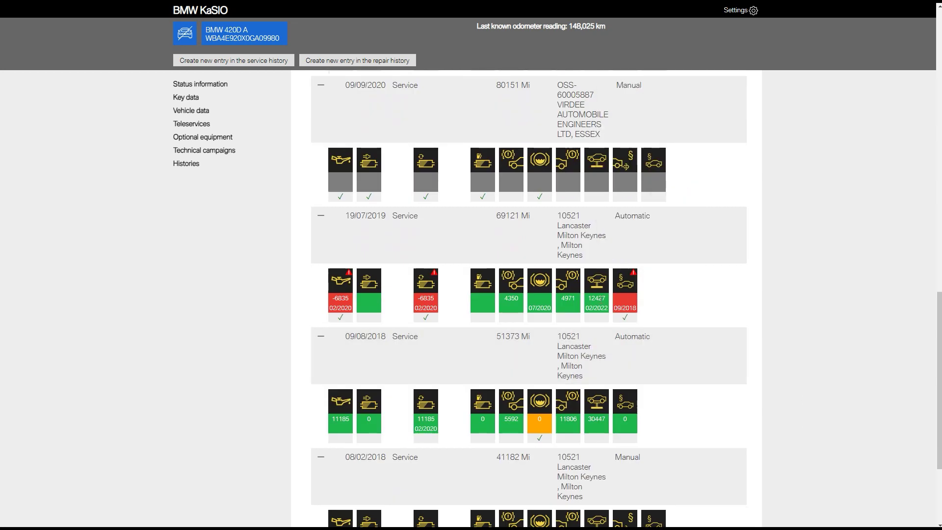
mouse_move(425, 306)
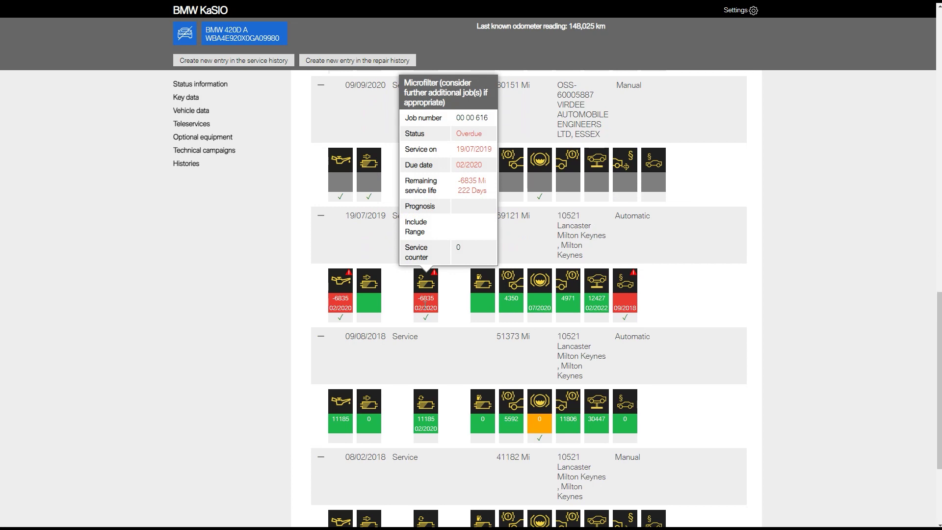
scroll(457, 301, up, 5)
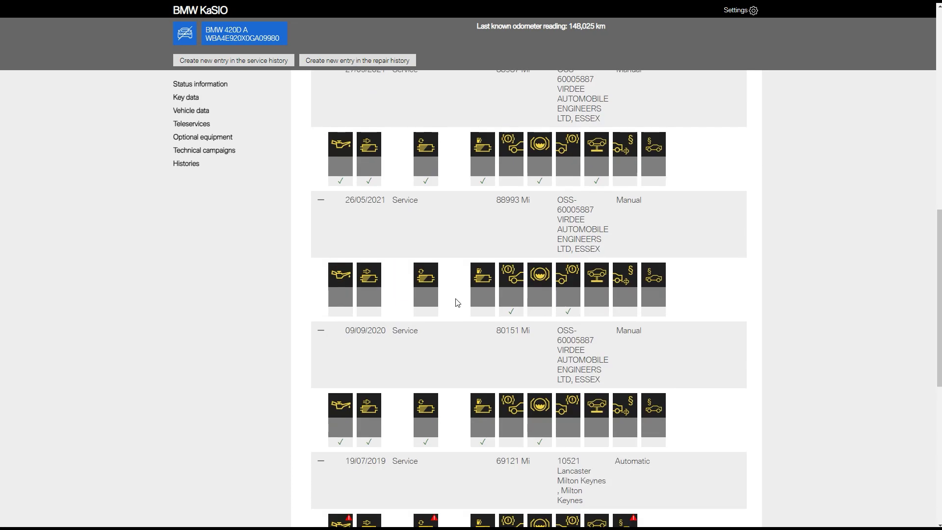
scroll(457, 302, up, 10)
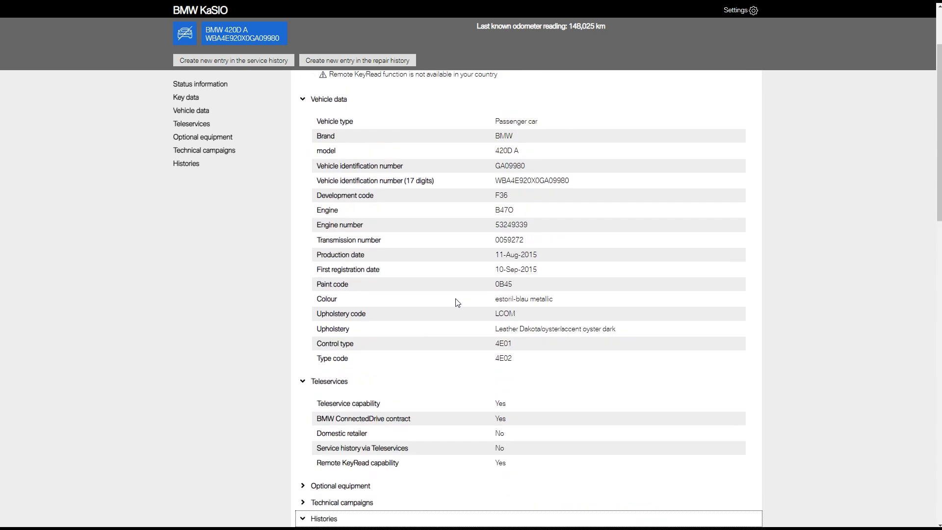
scroll(456, 303, up, 2)
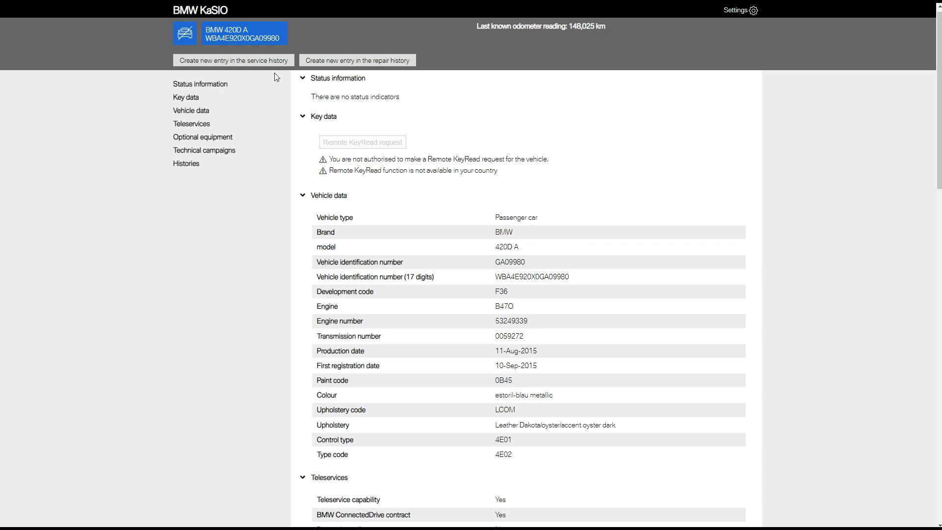
Step: Start a new service history entry and accept the data-storage consent
click(254, 61)
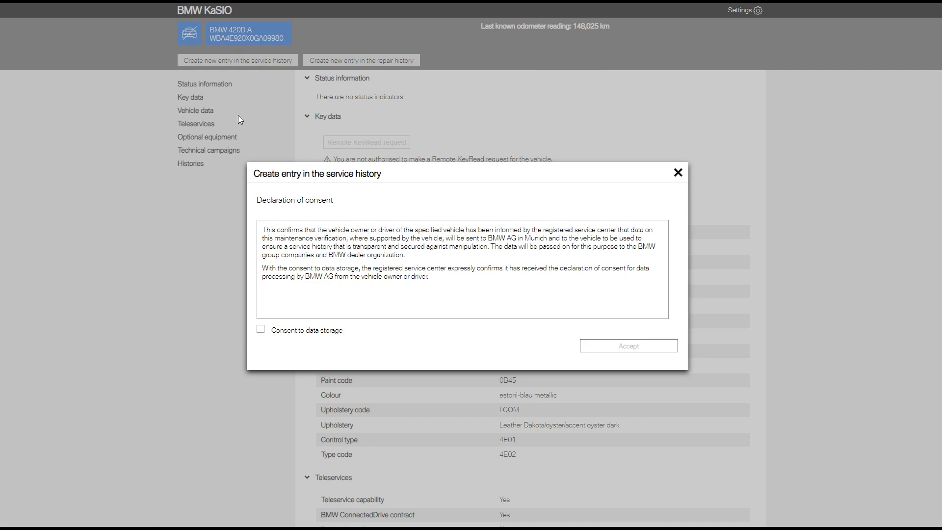
click(261, 330)
click(613, 347)
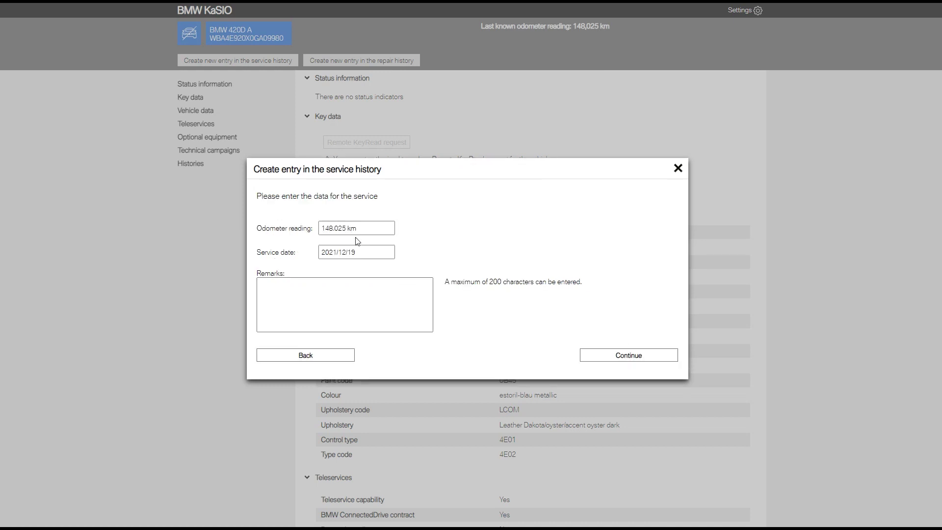
Step: Replace the odometer reading with 152.870 km and continue to service selection
drag(347, 228, 313, 230)
text(15.)
text(287)
text(0)
click(607, 354)
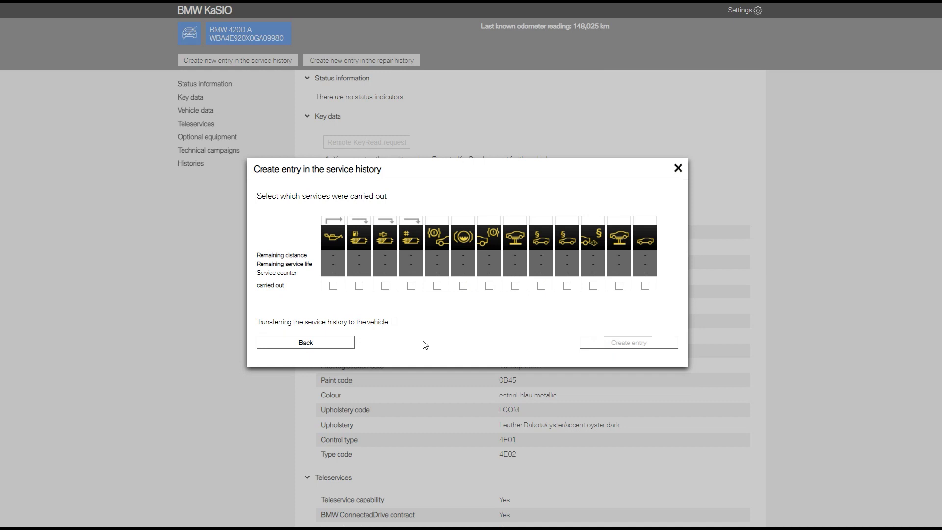
Step: Mark Brake fluid as carried out and create the service history entry
mouse_move(334, 246)
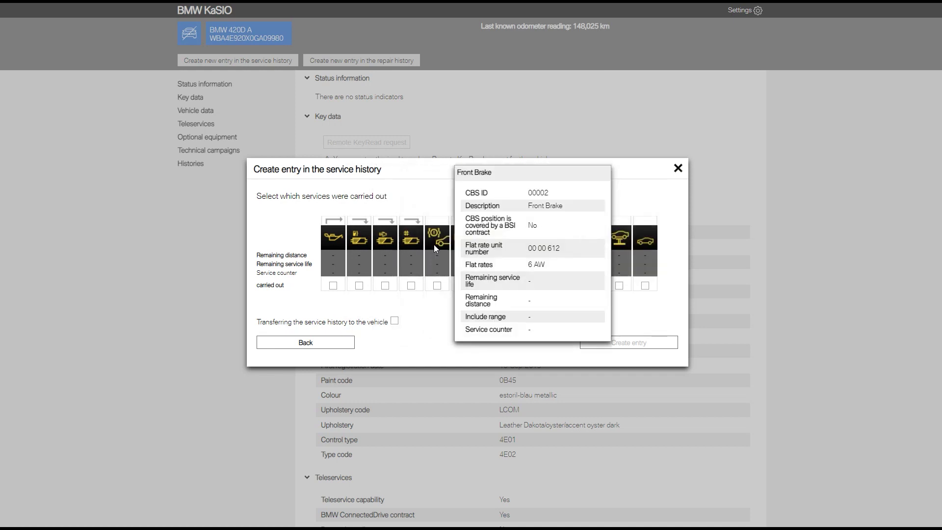
mouse_move(462, 240)
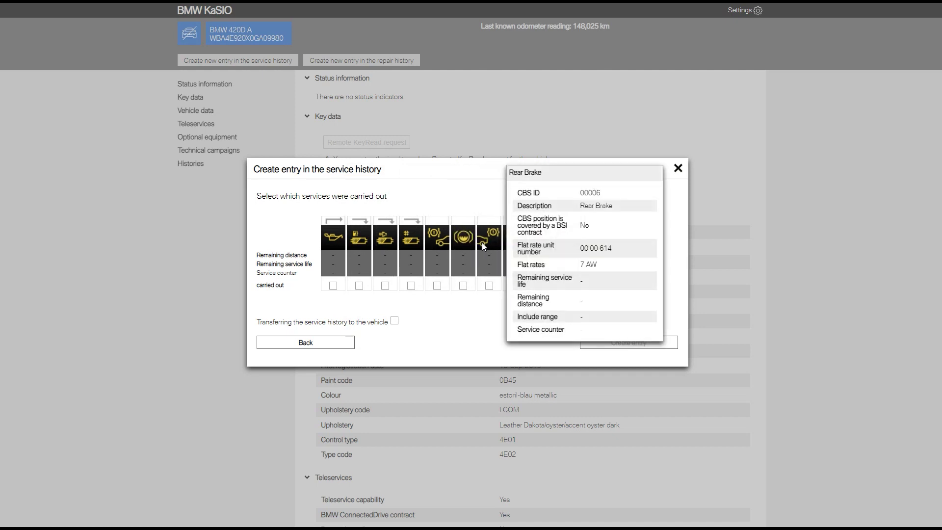
mouse_move(517, 242)
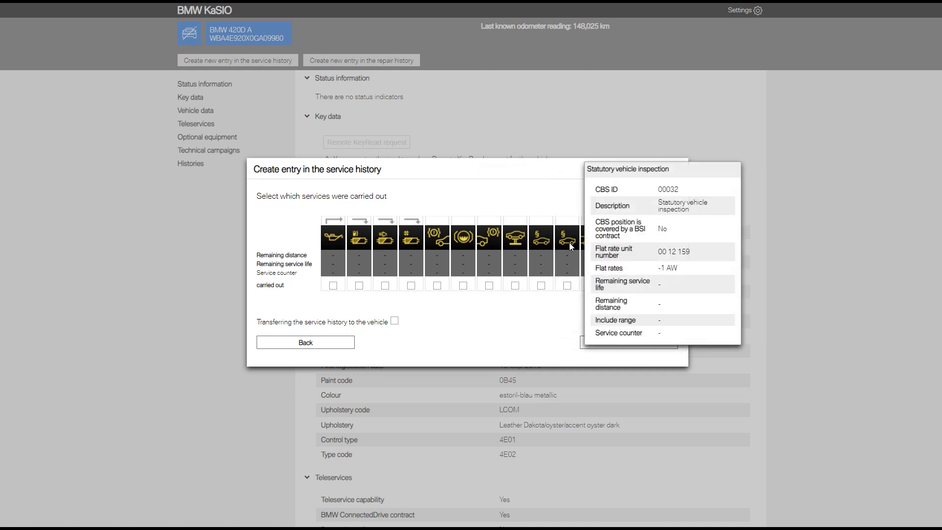
mouse_move(597, 243)
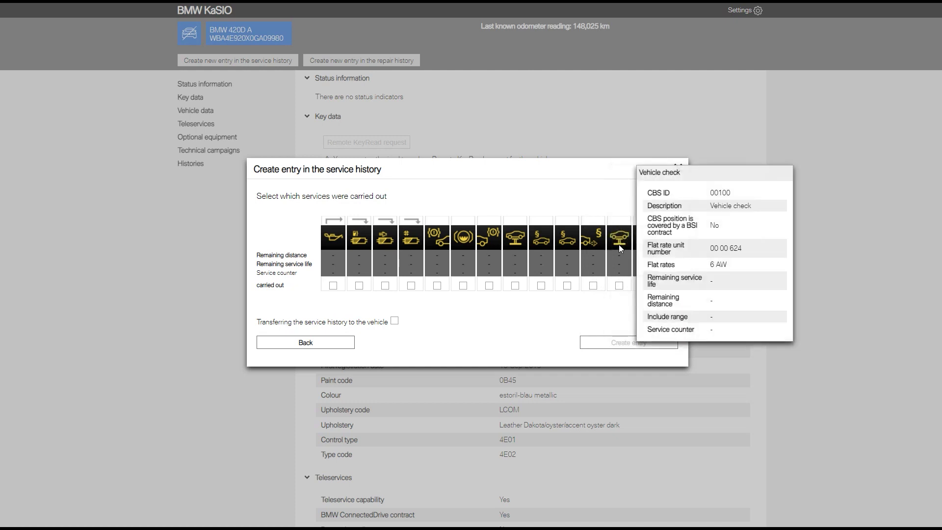
mouse_move(644, 243)
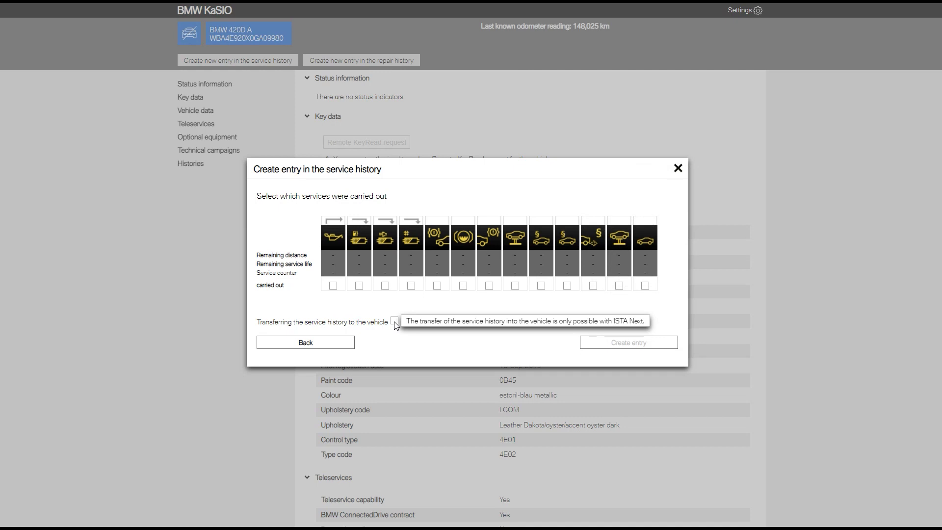
click(465, 289)
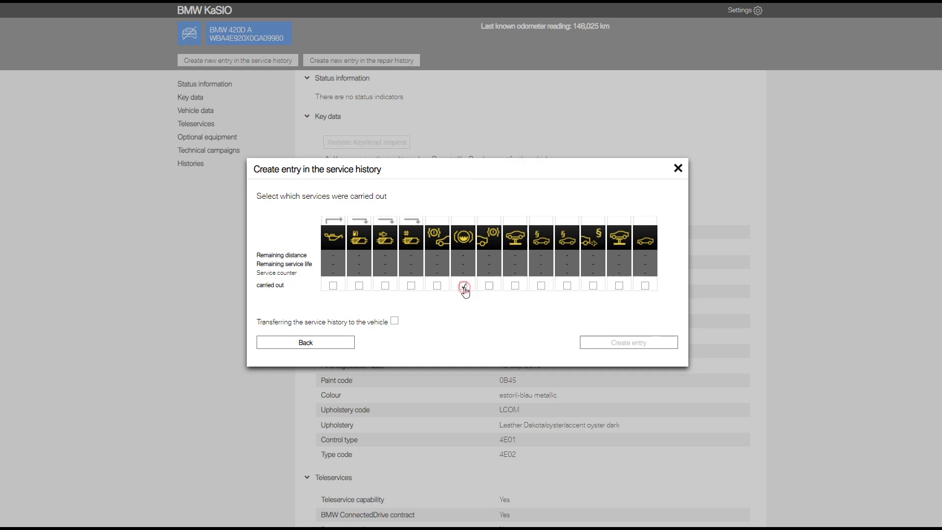
click(612, 343)
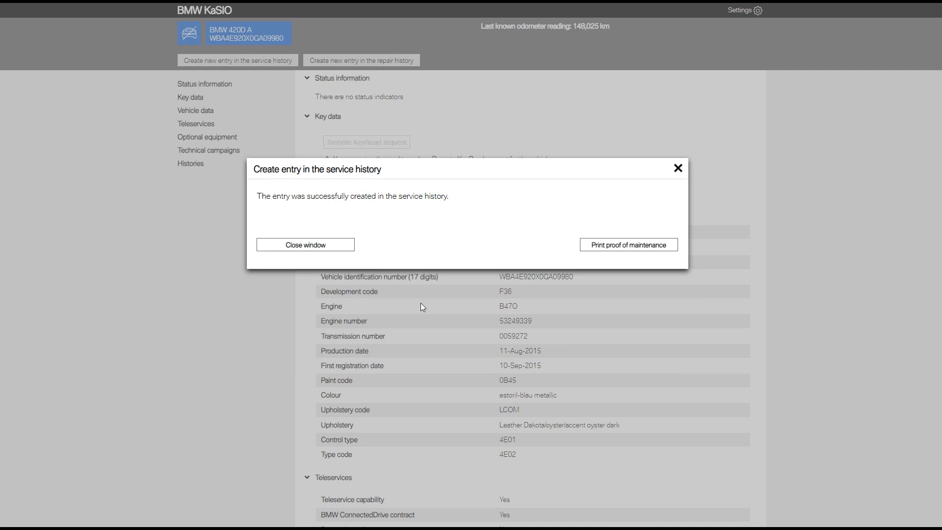
Step: Display and scroll through the proof of maintenance for 19-Dec-2021 at 152,870 km
click(604, 247)
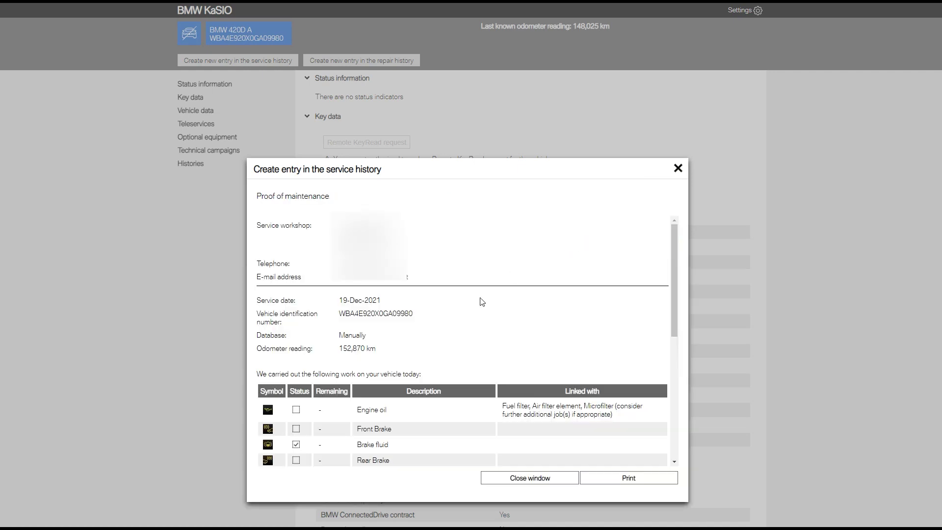
scroll(482, 302, down, 1)
scroll(481, 305, down, 3)
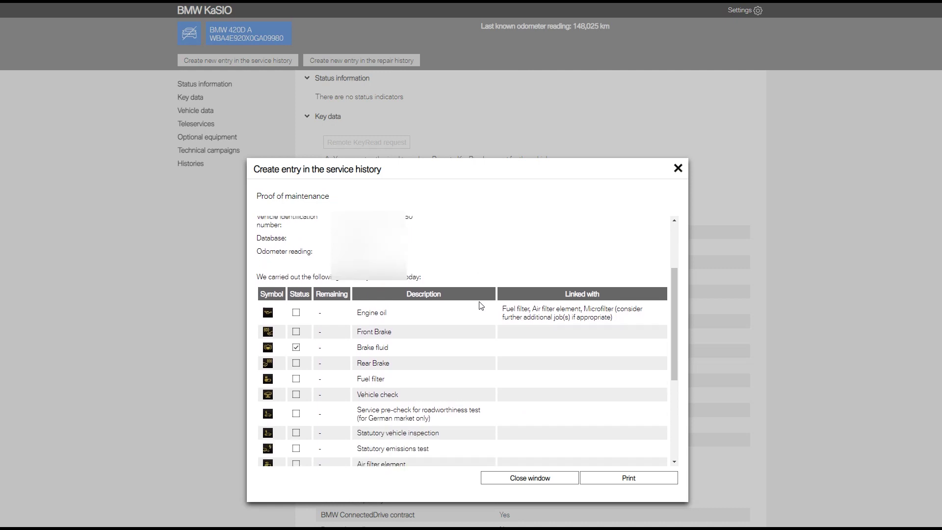
scroll(481, 305, down, 2)
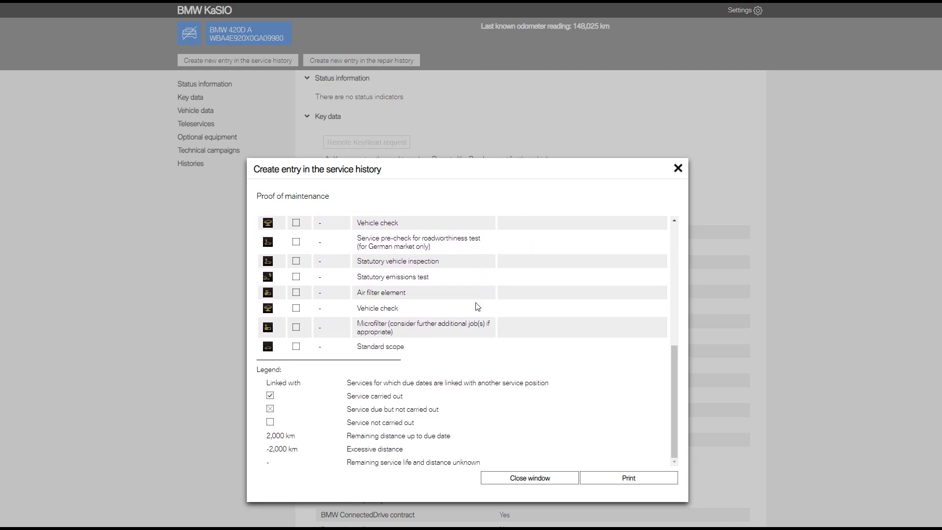
scroll(477, 308, up, 5)
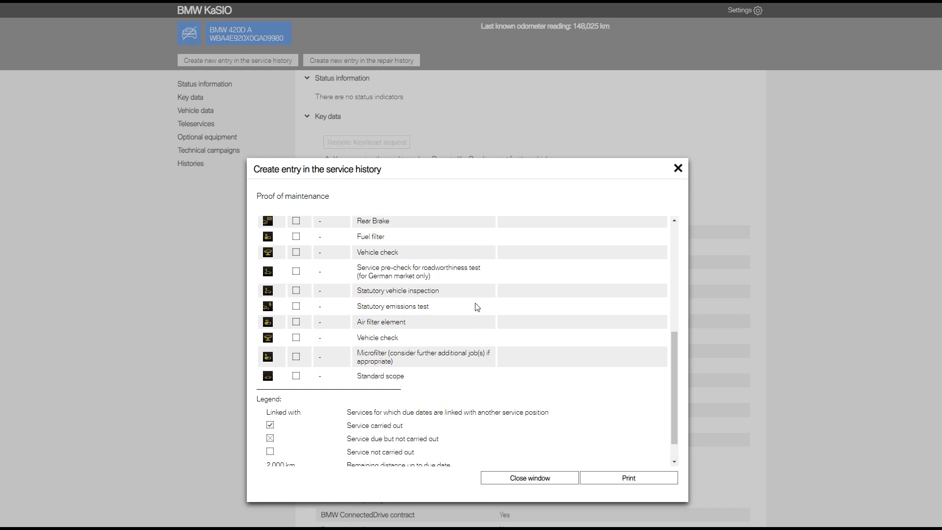